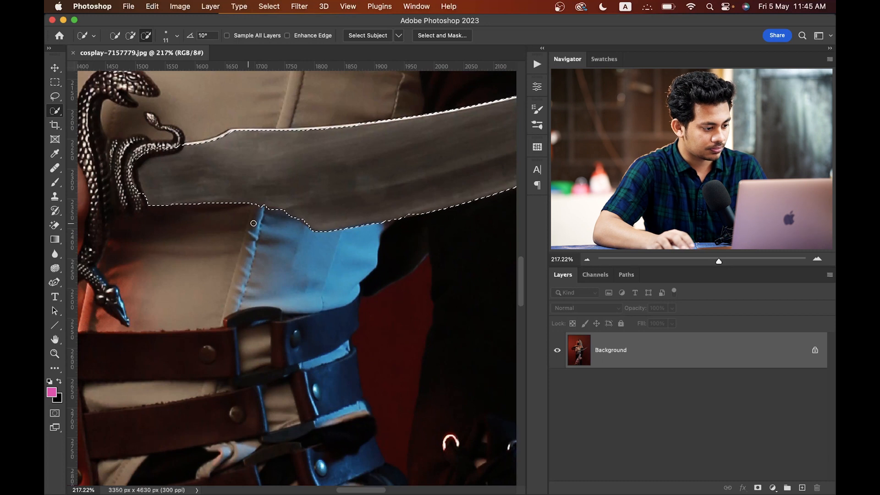
Copy the selected sword blade onto its own layer and convert that layer to a smart object
{"action": "key", "text": "super+0"}
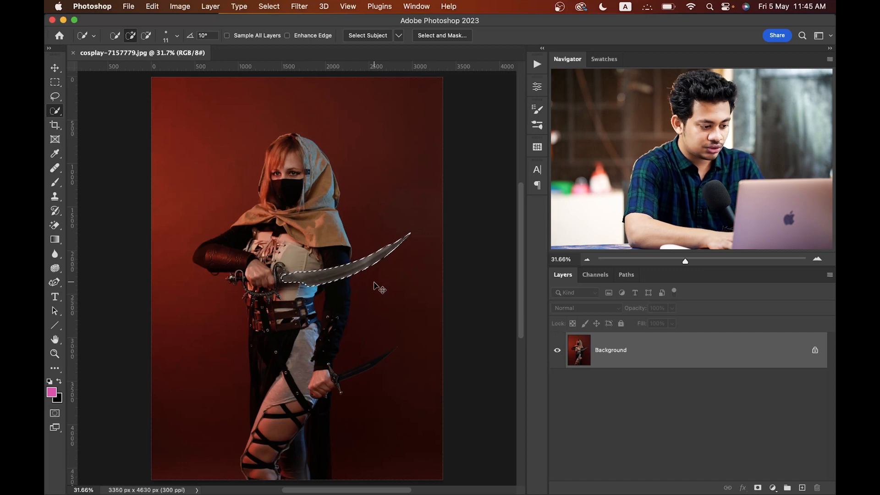
{"action": "key", "text": "super+j"}
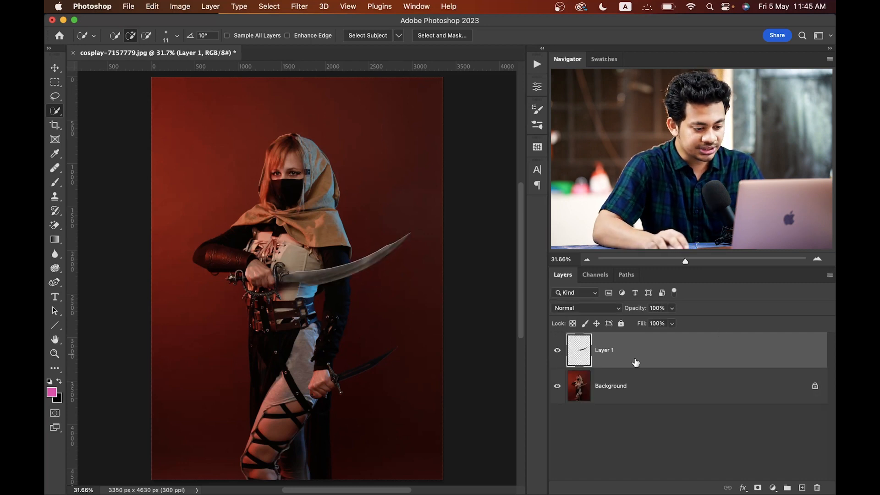
{"action": "left_click_drag", "start_coordinate": [342, 268], "coordinate": [334, 256]}
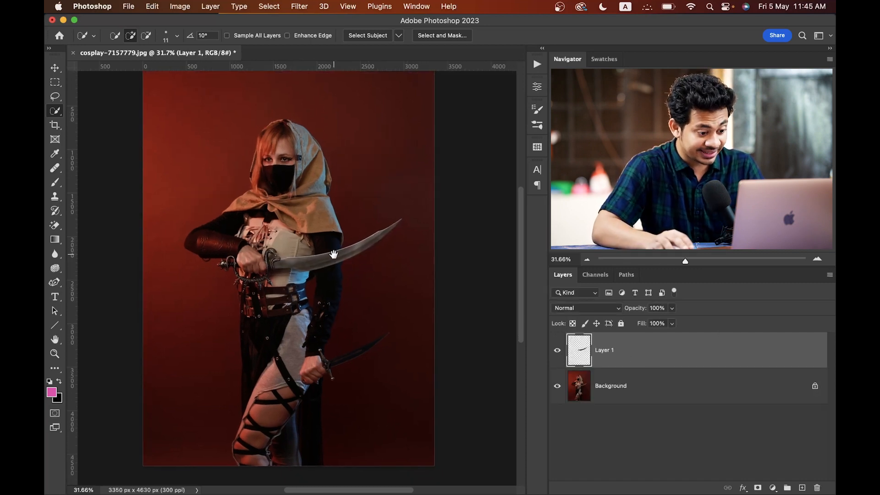
{"action": "right_click", "coordinate": [712, 357]}
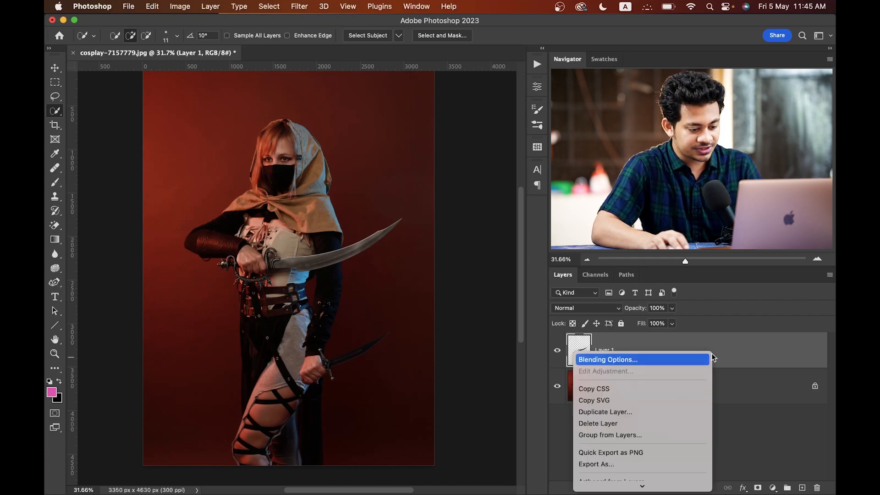
{"action": "scroll", "coordinate": [688, 474], "scroll_direction": "down", "scroll_amount": 3}
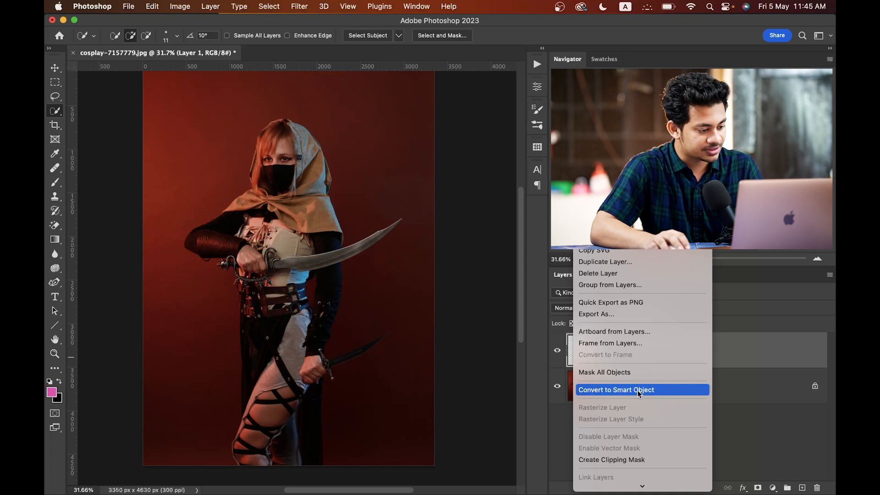
{"action": "left_click", "coordinate": [637, 389]}
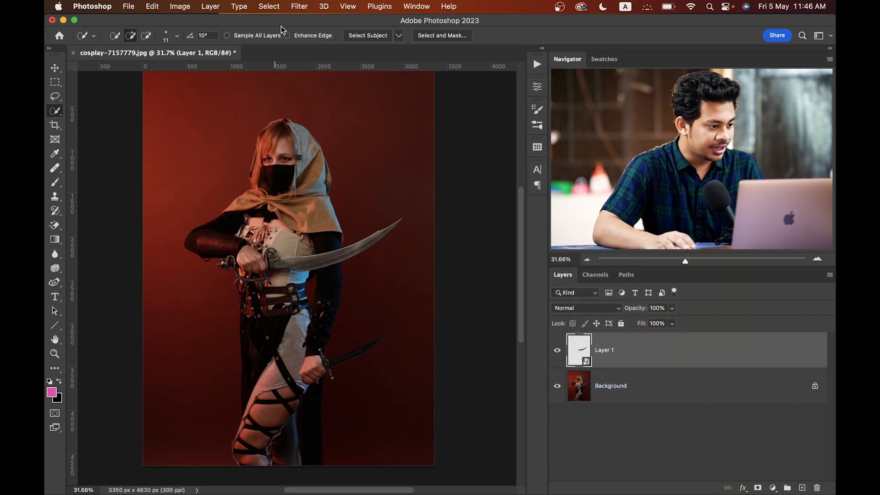
Apply a Gaussian Blur with a 5-pixel radius to the blade smart object
{"action": "left_click", "coordinate": [298, 6]}
{"action": "mouse_move", "coordinate": [370, 148]}
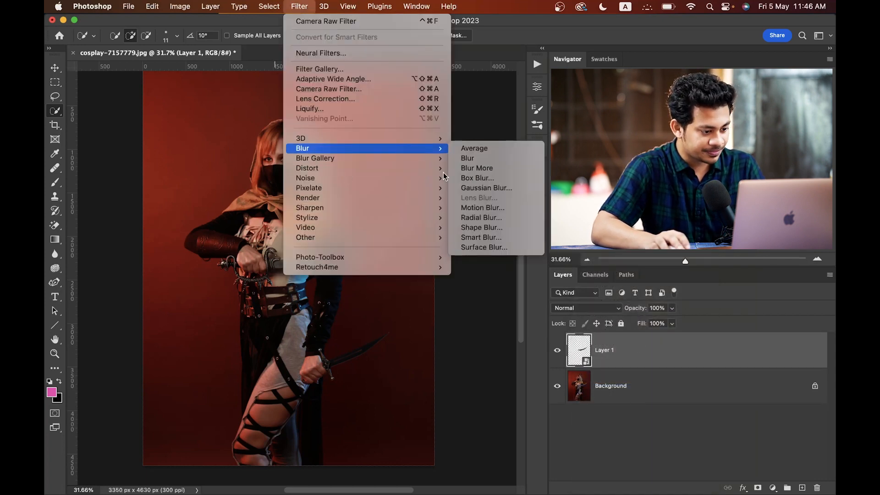
{"action": "left_click", "coordinate": [491, 190]}
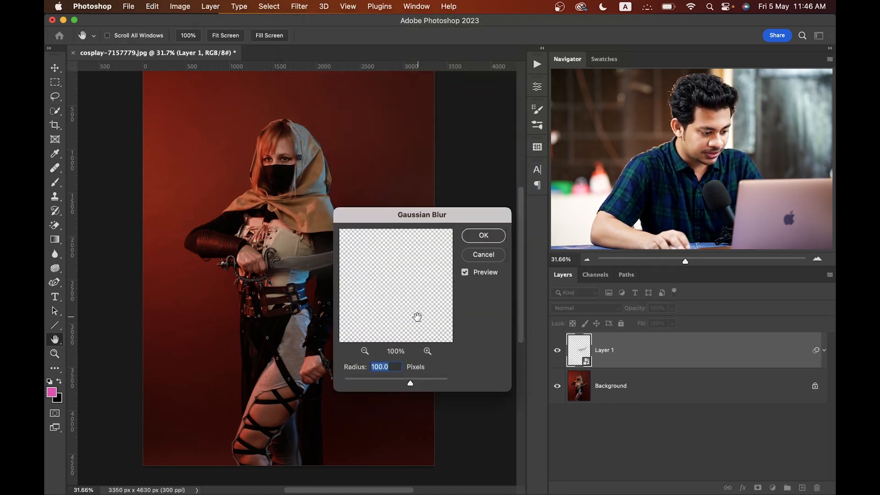
{"action": "type", "text": "5"}
{"action": "left_click", "coordinate": [489, 242]}
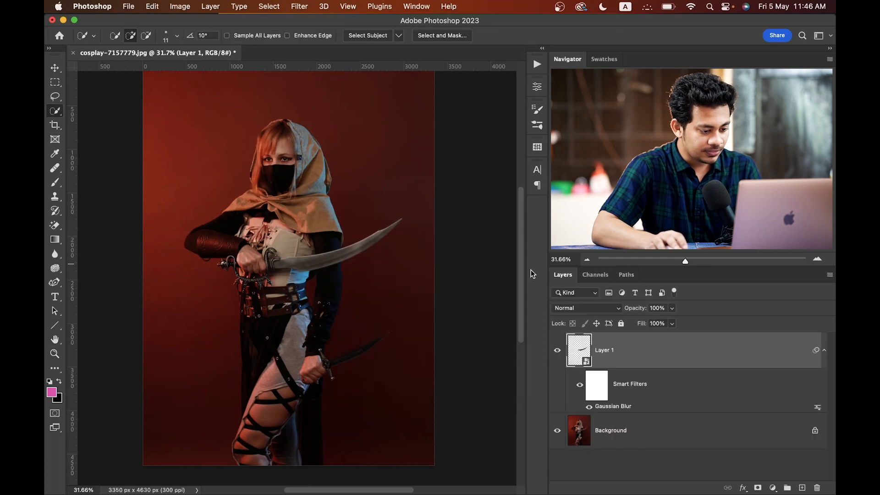
Set the blade layer's blend mode to Screen and compare the image with the layer hidden and shown
{"action": "left_click", "coordinate": [574, 310]}
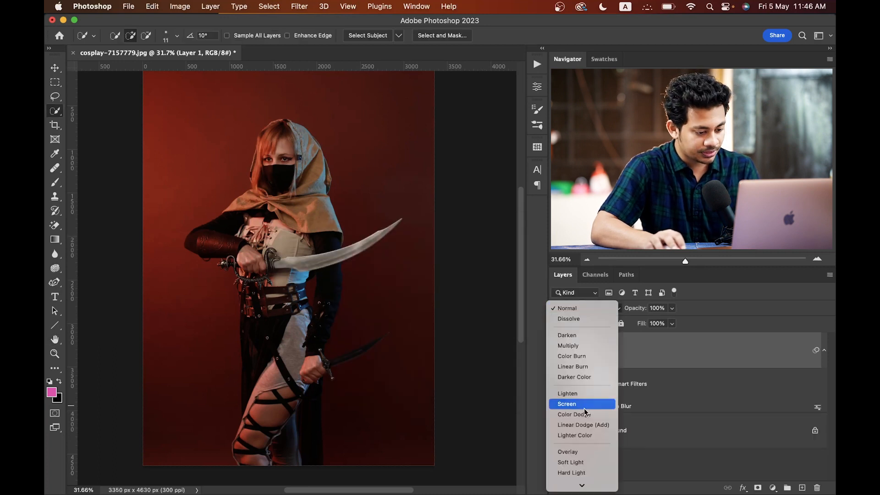
{"action": "left_click", "coordinate": [585, 406]}
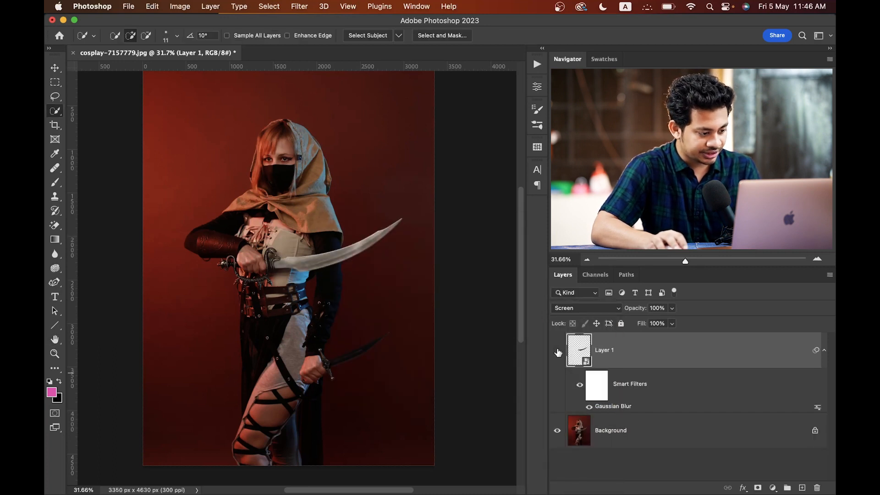
{"action": "key", "text": "super+plus"}
{"action": "key", "text": "super+plus"}
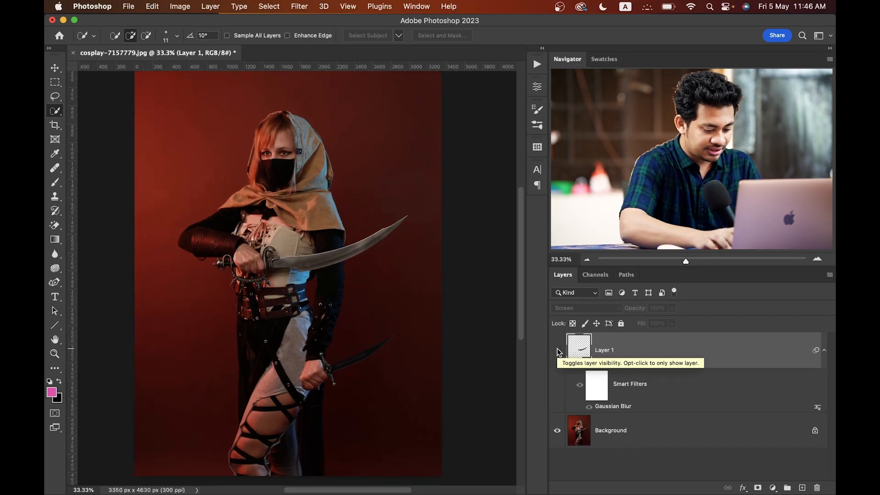
{"action": "left_click", "coordinate": [556, 350]}
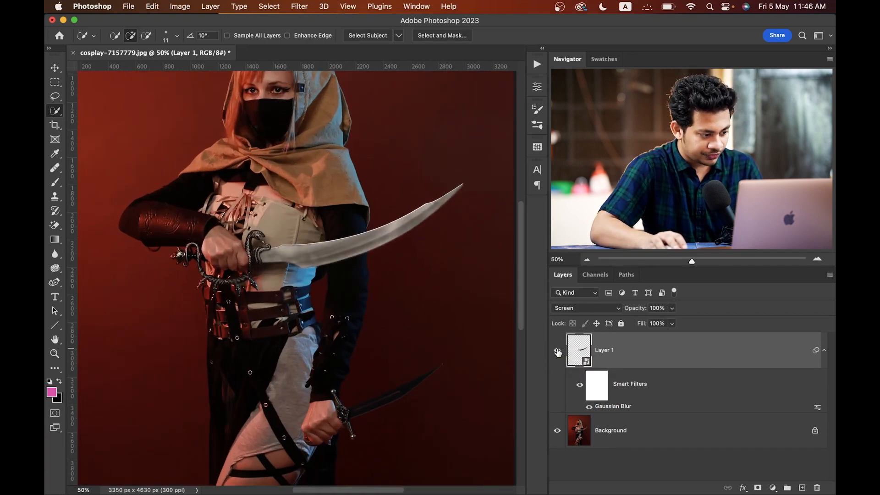
{"action": "left_click", "coordinate": [557, 351]}
{"action": "left_click", "coordinate": [557, 351]}
{"action": "left_click_drag", "start_coordinate": [415, 322], "coordinate": [383, 315]}
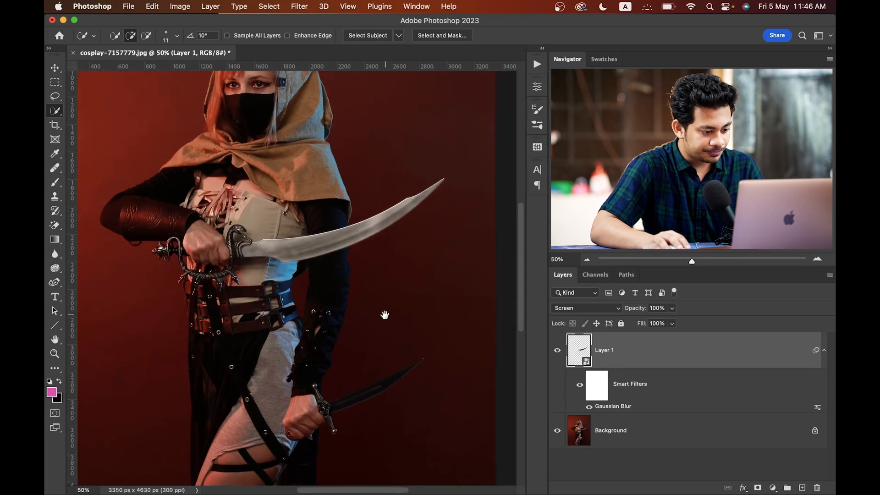
Duplicate the blurred blade layer and set the copy's Gaussian Blur radius to 20 pixels
{"action": "left_click", "coordinate": [823, 352]}
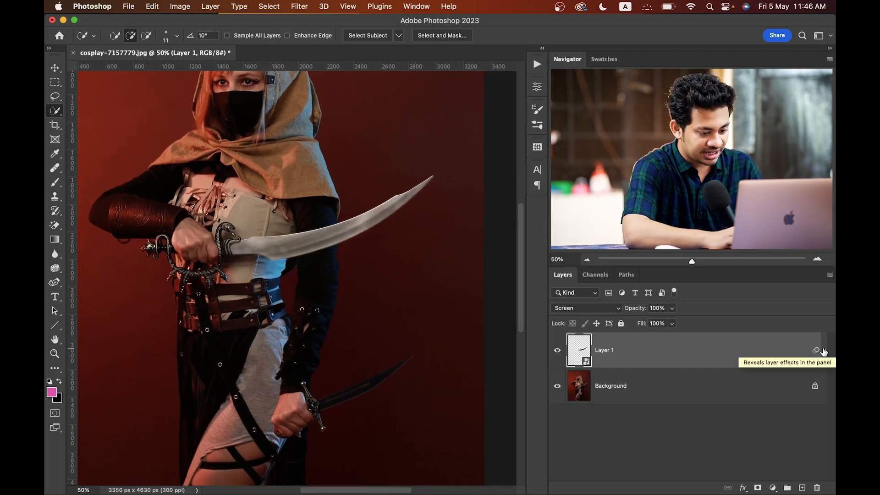
{"action": "key", "text": "super+j"}
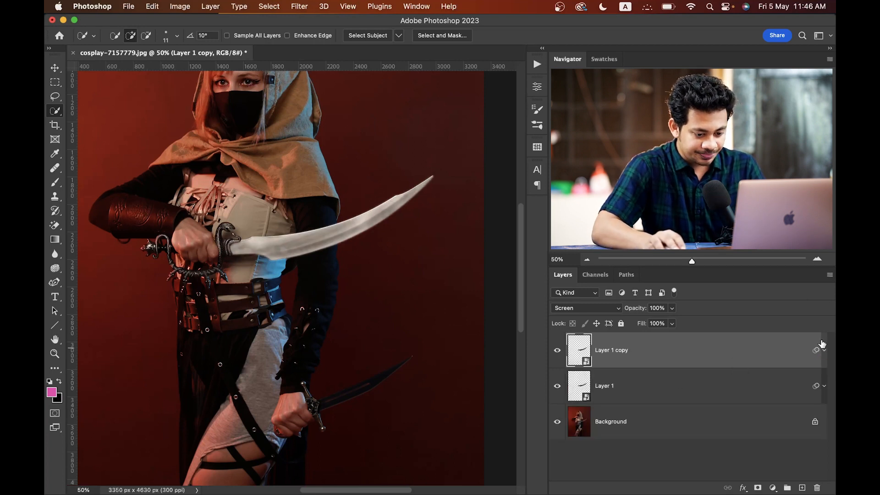
{"action": "left_click", "coordinate": [824, 350]}
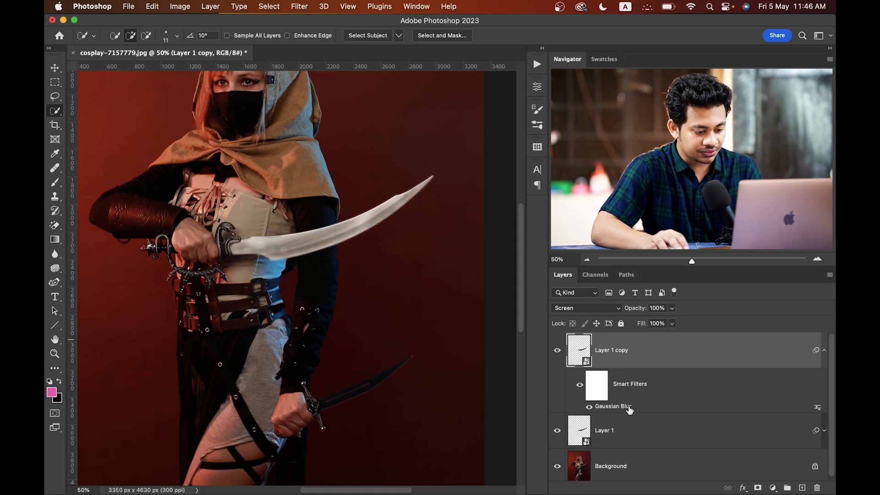
{"action": "double_click", "coordinate": [613, 407]}
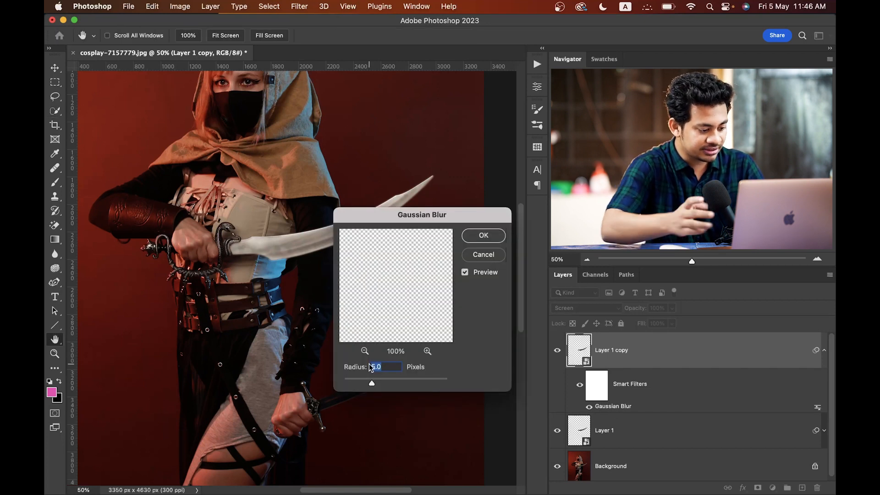
{"action": "type", "text": "20"}
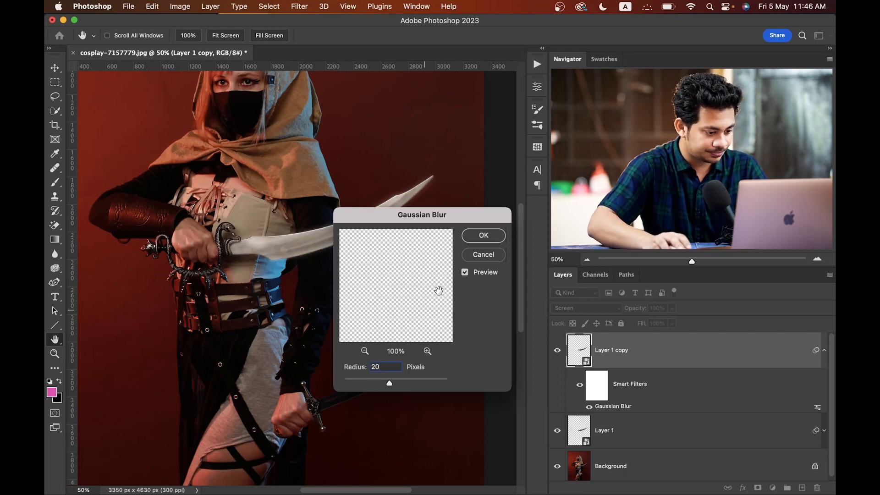
{"action": "left_click", "coordinate": [484, 237]}
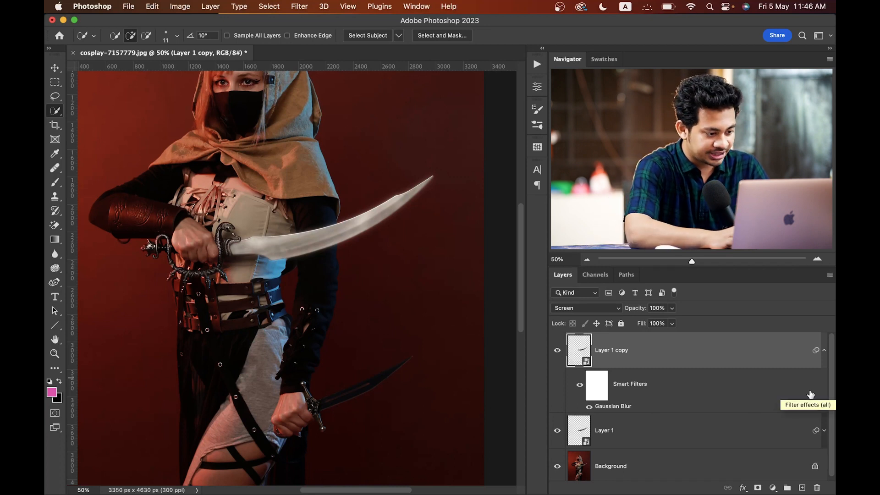
Duplicate the 20-pixel blur layer, set the new copy's Gaussian Blur radius to 100 pixels, and collapse the smart filter lists
{"action": "key", "text": "super+j"}
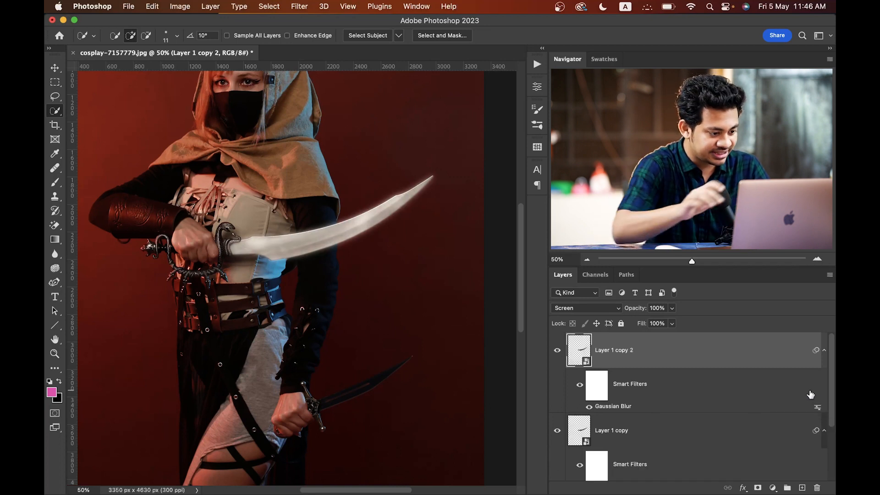
{"action": "double_click", "coordinate": [617, 406]}
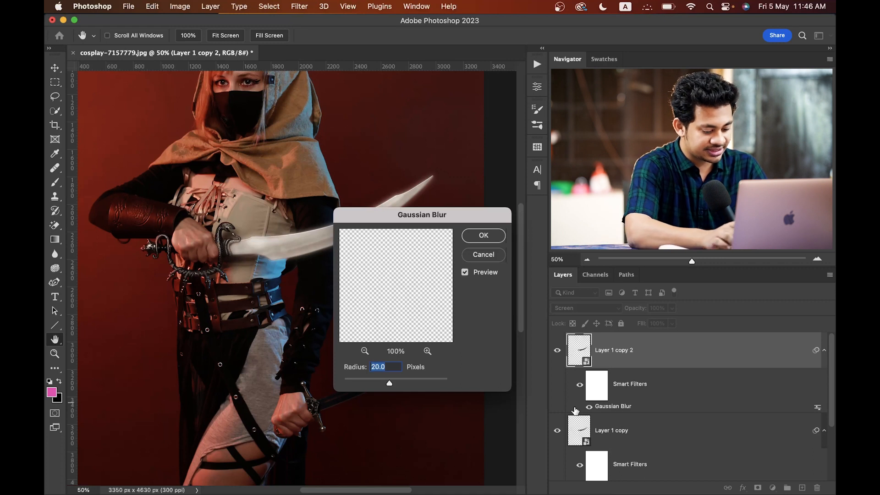
{"action": "type", "text": "100"}
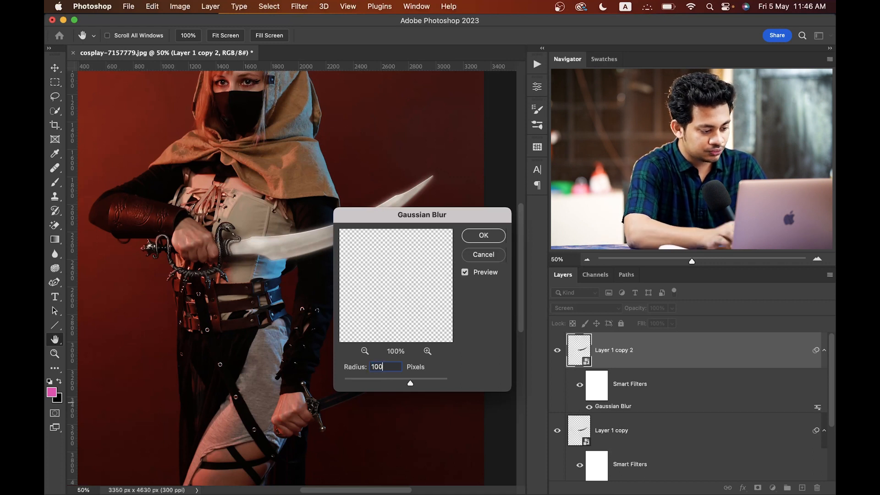
{"action": "left_click", "coordinate": [483, 236]}
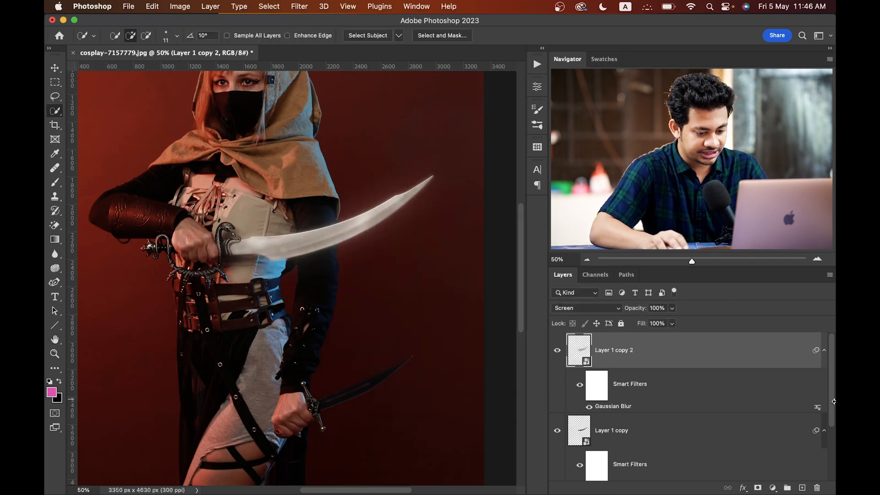
{"action": "left_click", "coordinate": [827, 348]}
{"action": "left_click", "coordinate": [824, 386]}
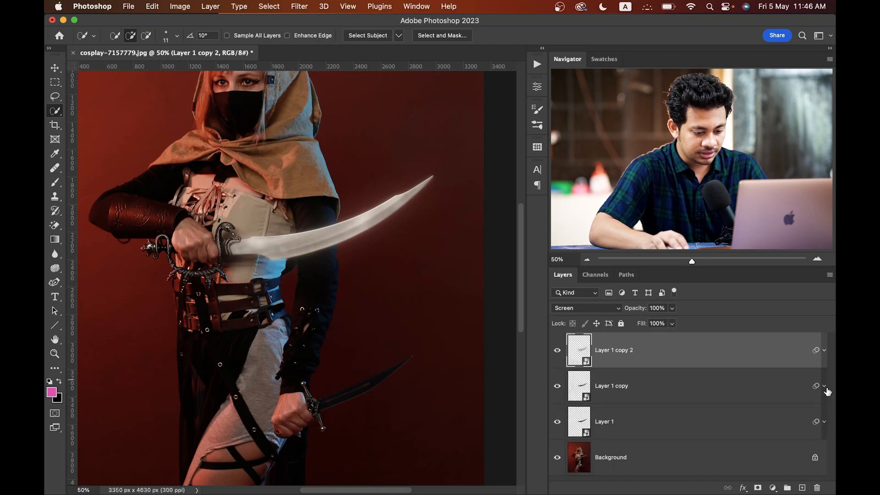
Duplicate the 5-pixel and 20-pixel blur layers to strengthen the glow, comparing each copy hidden and shown
{"action": "left_click", "coordinate": [672, 428]}
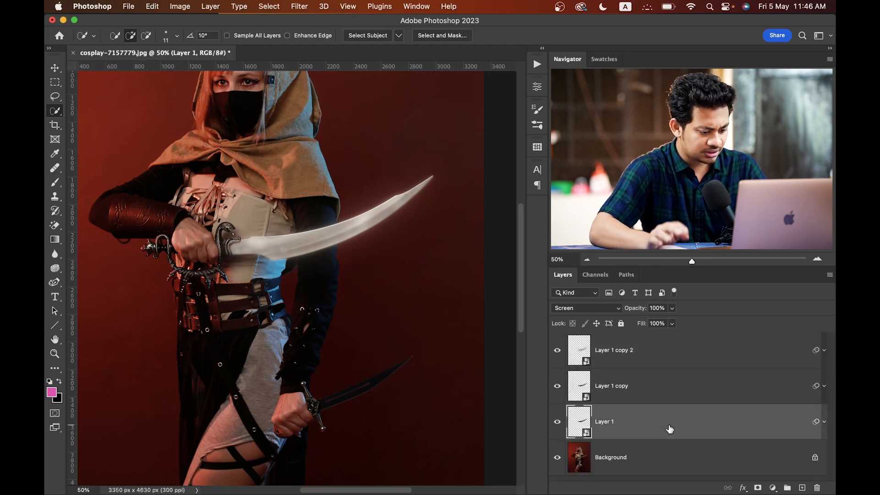
{"action": "key", "text": "super+j"}
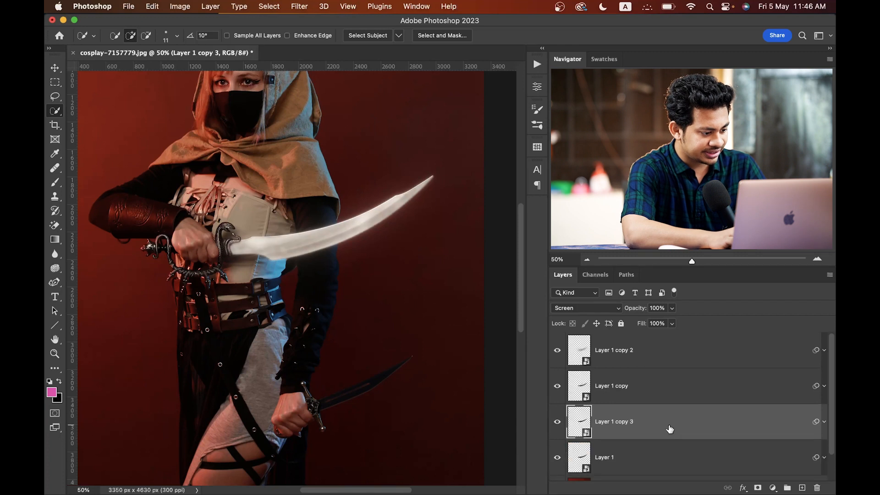
{"action": "left_click", "coordinate": [557, 422]}
{"action": "left_click", "coordinate": [557, 422]}
{"action": "left_click", "coordinate": [680, 401]}
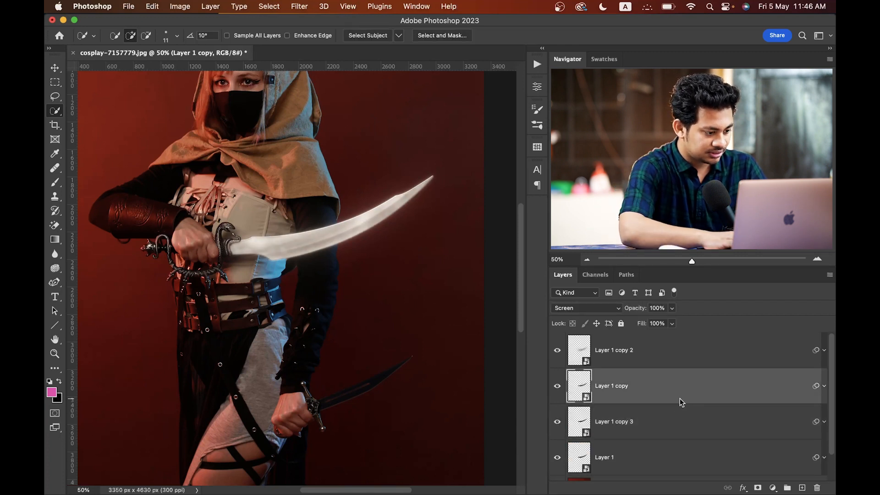
{"action": "key", "text": "super+j"}
{"action": "left_click", "coordinate": [556, 386]}
{"action": "left_click", "coordinate": [557, 386]}
Duplicate the 100-pixel blur layer, compare it hidden and shown, and set the copy's Gaussian Blur radius to 150 pixels
{"action": "left_click", "coordinate": [641, 353]}
{"action": "key", "text": "super+j"}
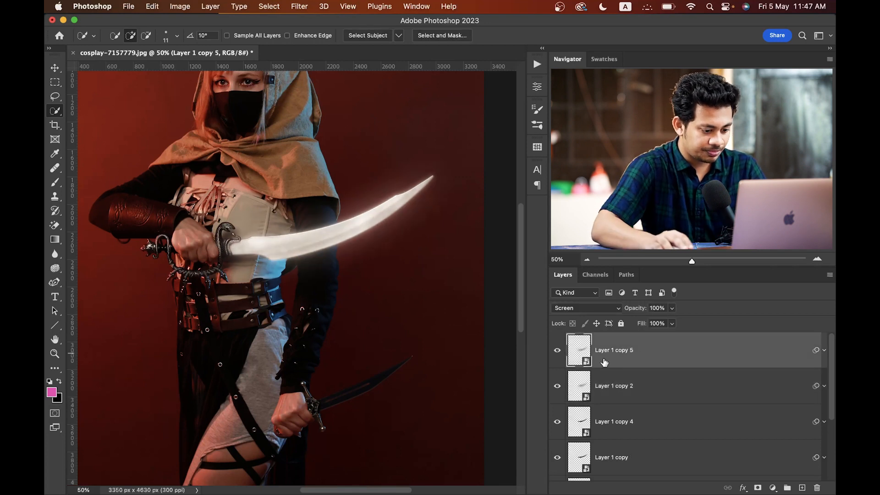
{"action": "left_click", "coordinate": [557, 350]}
{"action": "left_click", "coordinate": [558, 351]}
{"action": "key", "text": "super+f"}
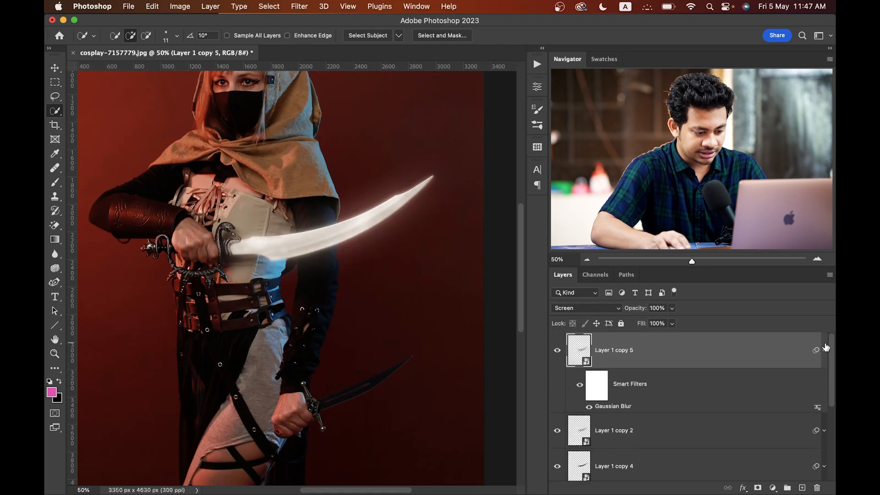
{"action": "double_click", "coordinate": [608, 407]}
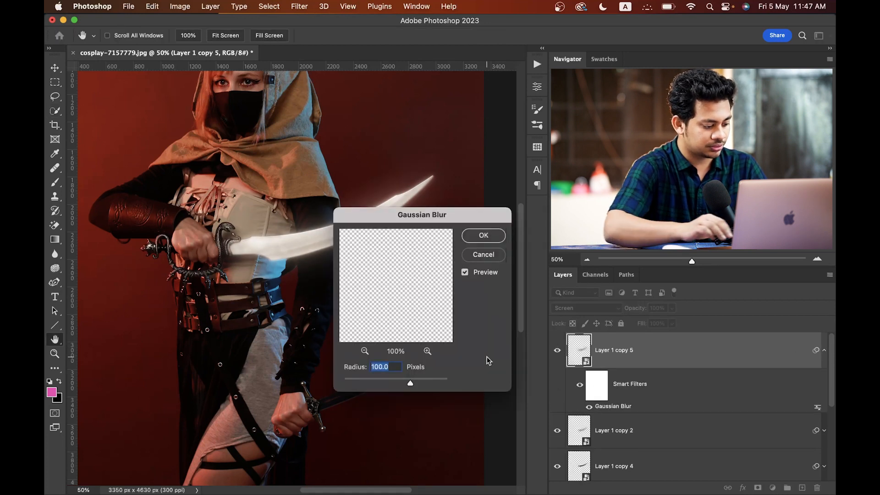
{"action": "type", "text": "150"}
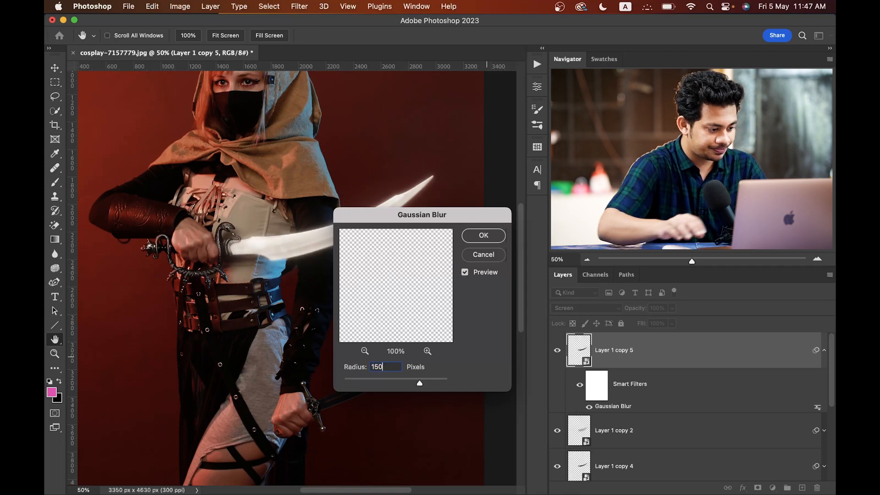
{"action": "left_click", "coordinate": [484, 235]}
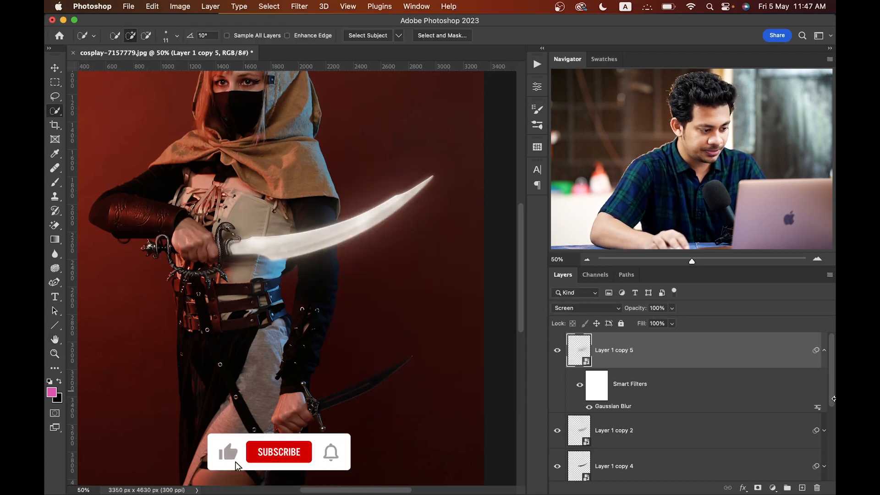
{"action": "left_click", "coordinate": [825, 350]}
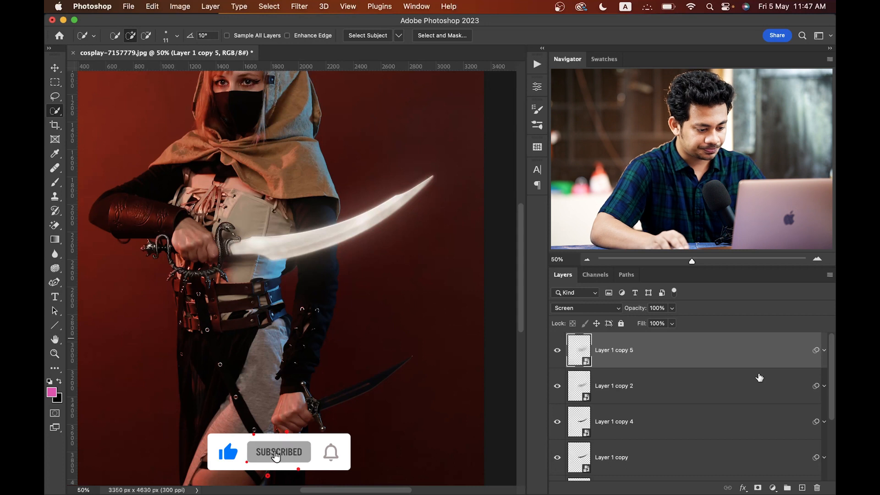
{"action": "scroll", "coordinate": [759, 376], "scroll_direction": "down", "scroll_amount": 5}
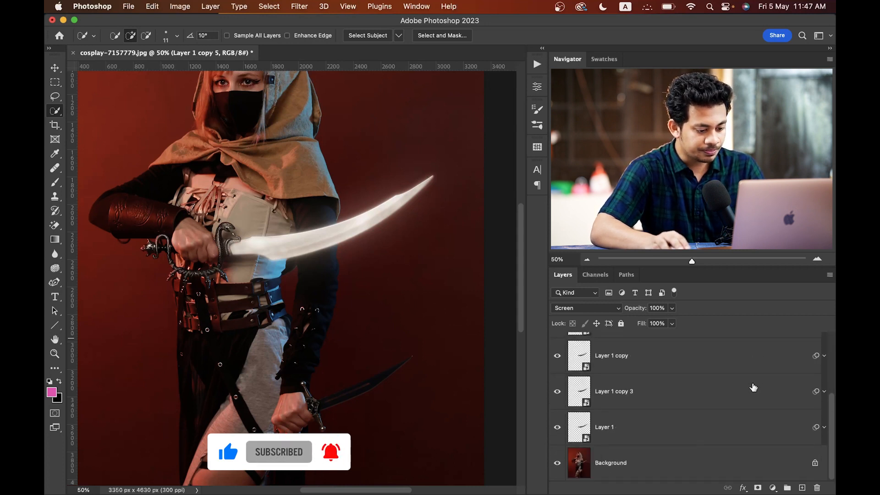
Select all the blurred blade layers above the Background and group them
{"action": "scroll", "coordinate": [753, 387], "scroll_direction": "up", "scroll_amount": 5}
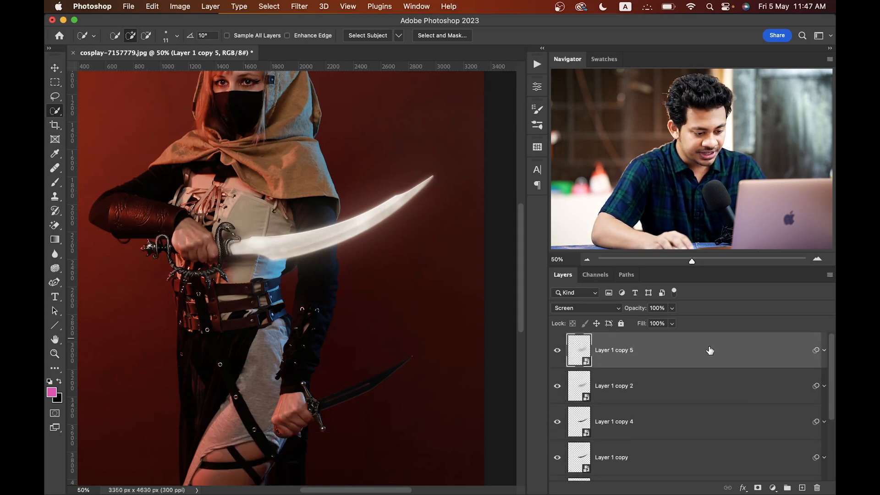
{"action": "scroll", "coordinate": [713, 355], "scroll_direction": "down", "scroll_amount": 5}
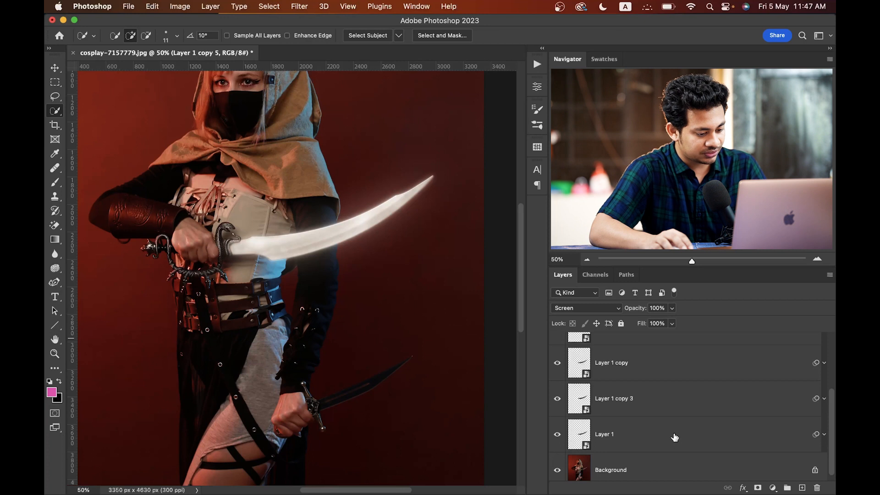
{"action": "left_click", "coordinate": [675, 437], "text": "shift"}
{"action": "scroll", "coordinate": [705, 421], "scroll_direction": "up", "scroll_amount": 3}
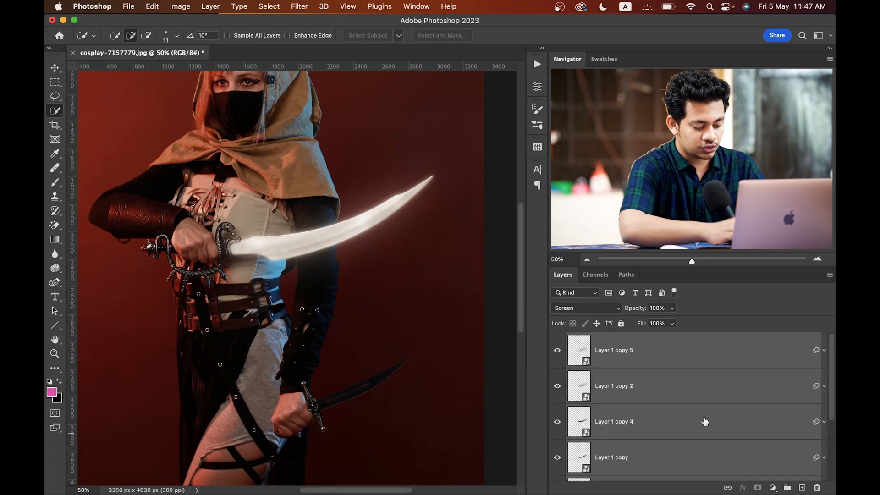
{"action": "key", "text": "super+g"}
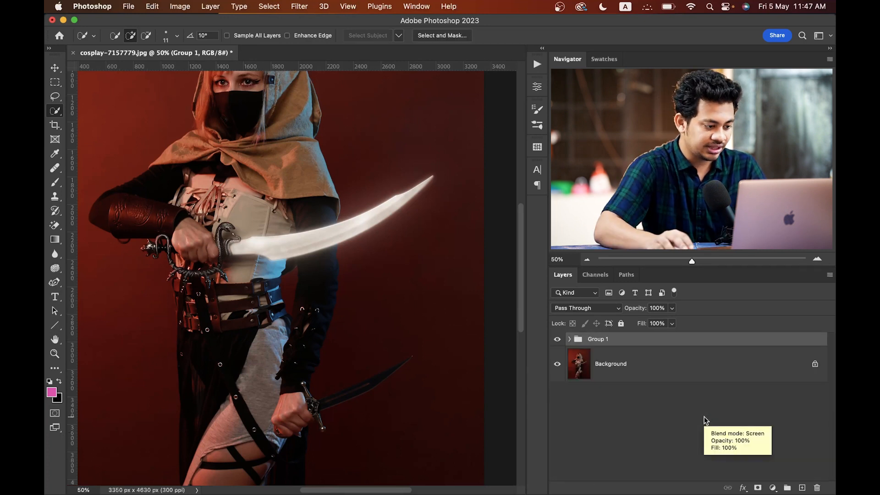
Hide and show the blade layer group repeatedly to compare the photo with and without the glow
{"action": "left_click", "coordinate": [558, 339]}
{"action": "left_click", "coordinate": [557, 339]}
{"action": "left_click", "coordinate": [557, 339]}
{"action": "left_click", "coordinate": [558, 340]}
{"action": "left_click", "coordinate": [558, 339]}
{"action": "left_click", "coordinate": [558, 339]}
{"action": "scroll", "coordinate": [386, 241], "scroll_direction": "up", "scroll_amount": 3}
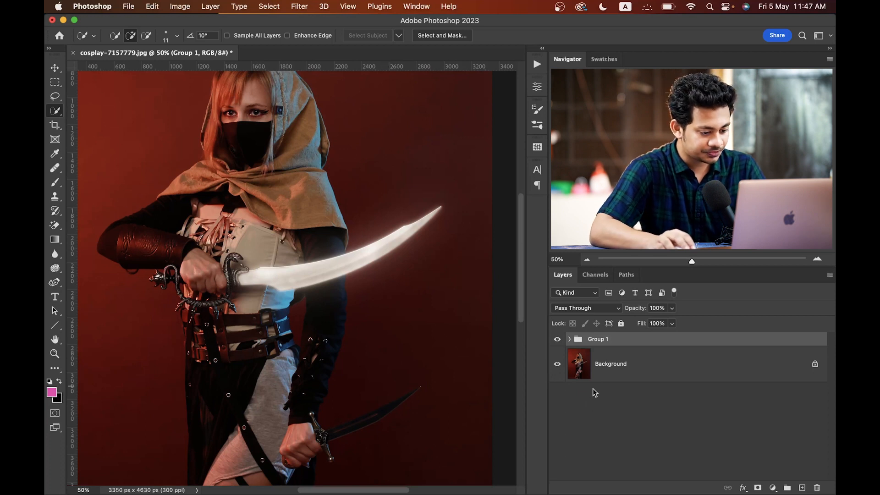
{"action": "left_click", "coordinate": [557, 339]}
{"action": "left_click", "coordinate": [558, 339]}
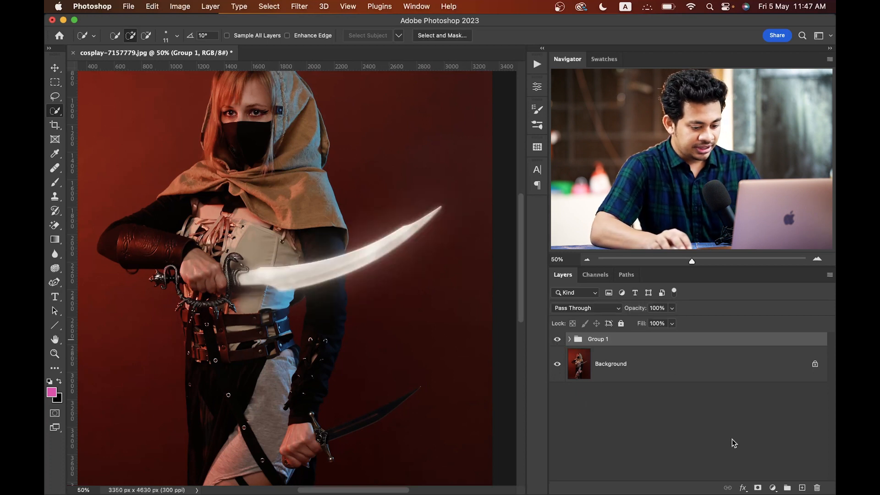
Add a Hue/Saturation adjustment layer above the blade group, enable Colorize, and clip it to the group
{"action": "left_click", "coordinate": [773, 487]}
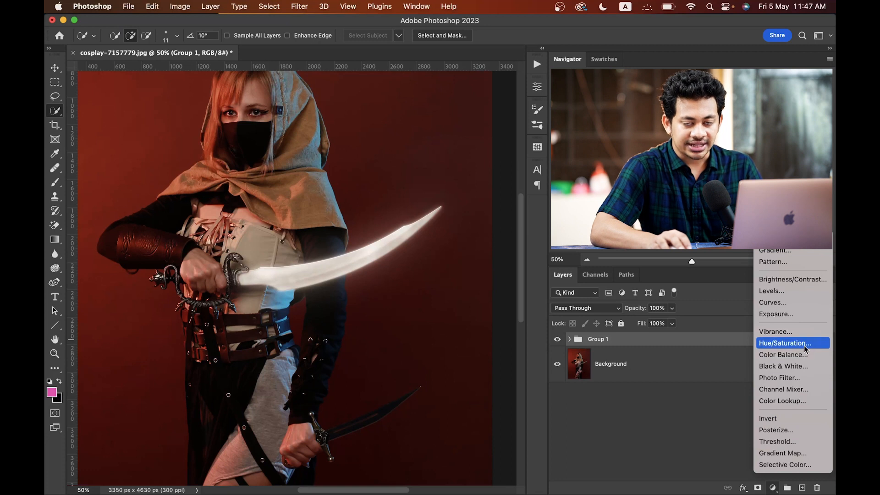
{"action": "left_click", "coordinate": [785, 343]}
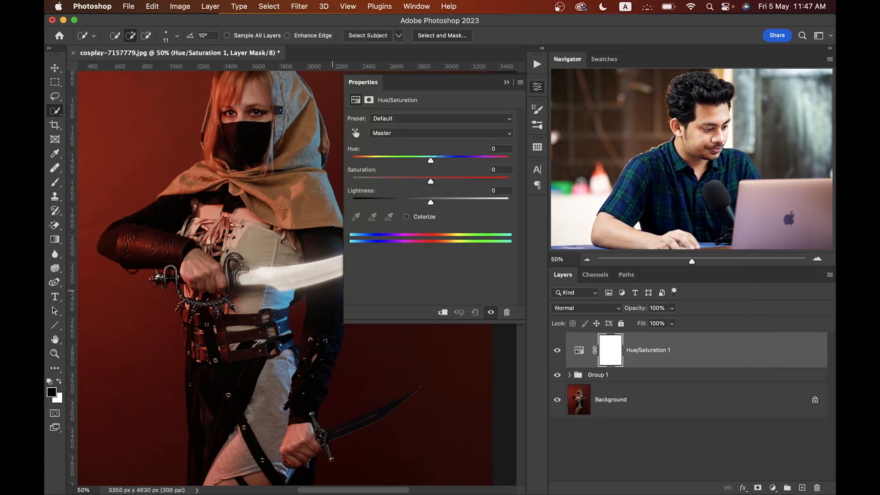
{"action": "left_click_drag", "start_coordinate": [278, 194], "coordinate": [195, 190]}
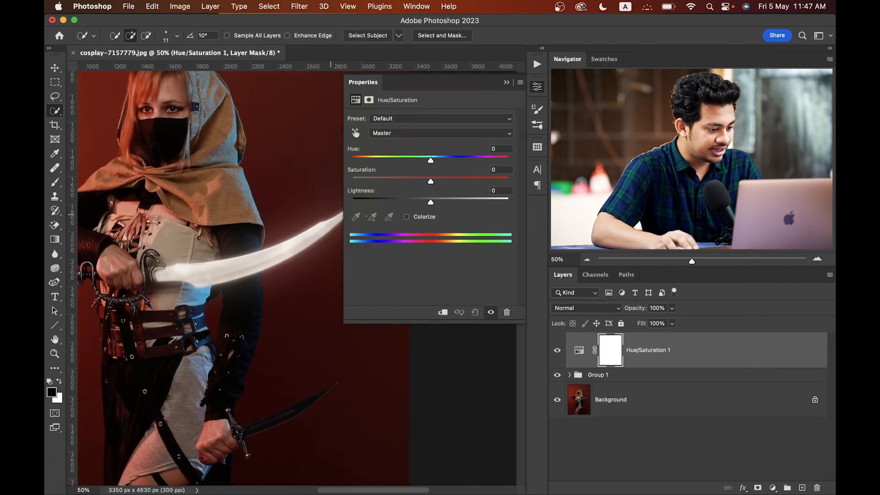
{"action": "left_click", "coordinate": [406, 217]}
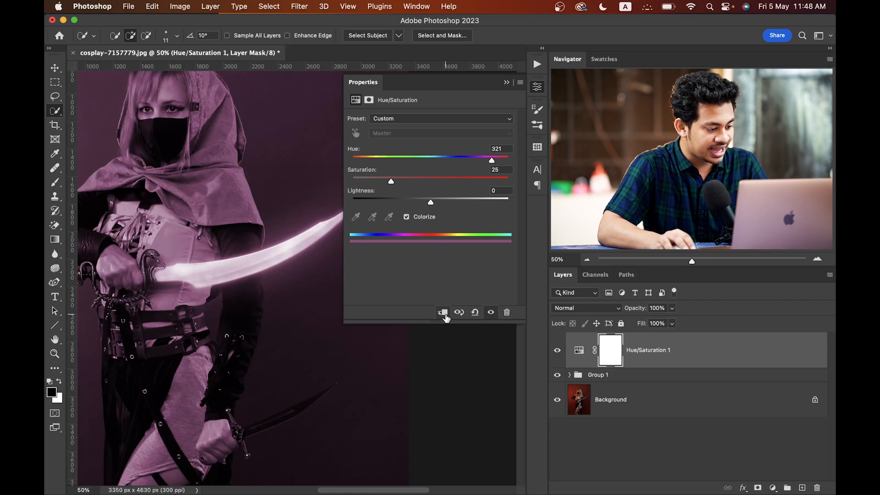
{"action": "left_click", "coordinate": [443, 313]}
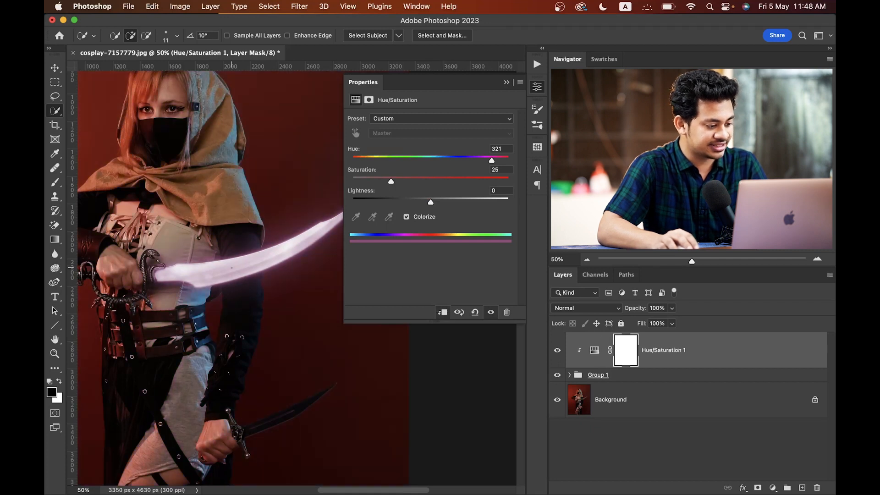
Colour the glow yellow-green by setting the adjustment's hue to 68, saturation to 93 and lightness to +33
{"action": "left_click_drag", "start_coordinate": [261, 289], "coordinate": [232, 266]}
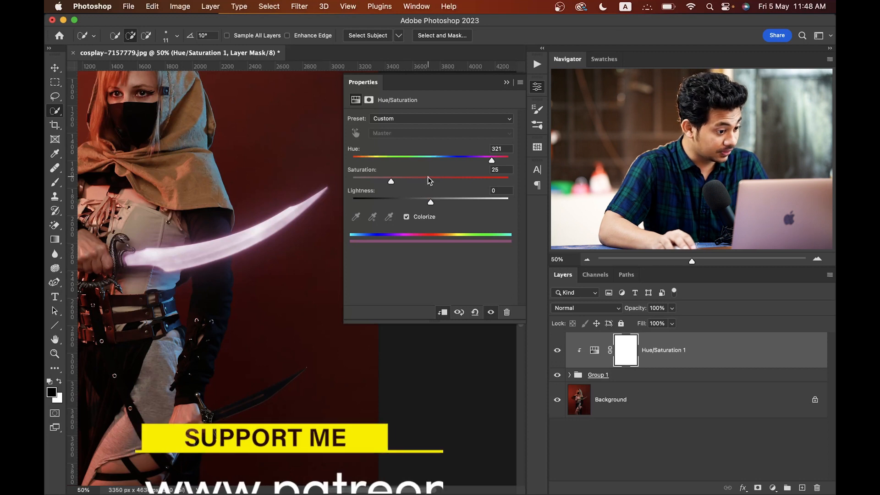
{"action": "left_click_drag", "start_coordinate": [415, 160], "coordinate": [381, 159]}
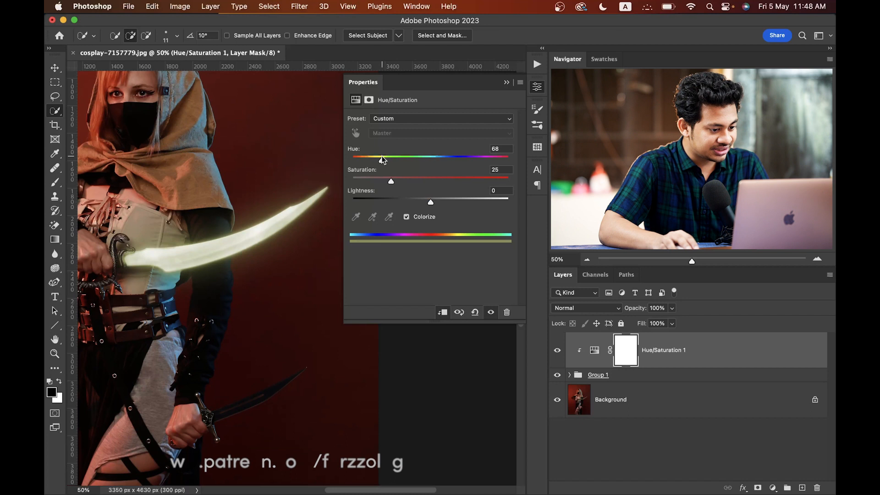
{"action": "left_click_drag", "start_coordinate": [431, 182], "coordinate": [490, 178]}
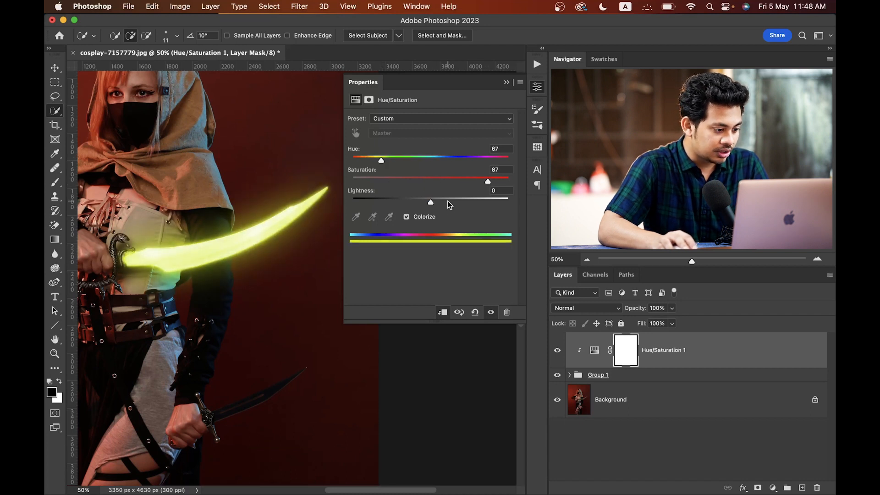
{"action": "left_click_drag", "start_coordinate": [443, 200], "coordinate": [496, 181]}
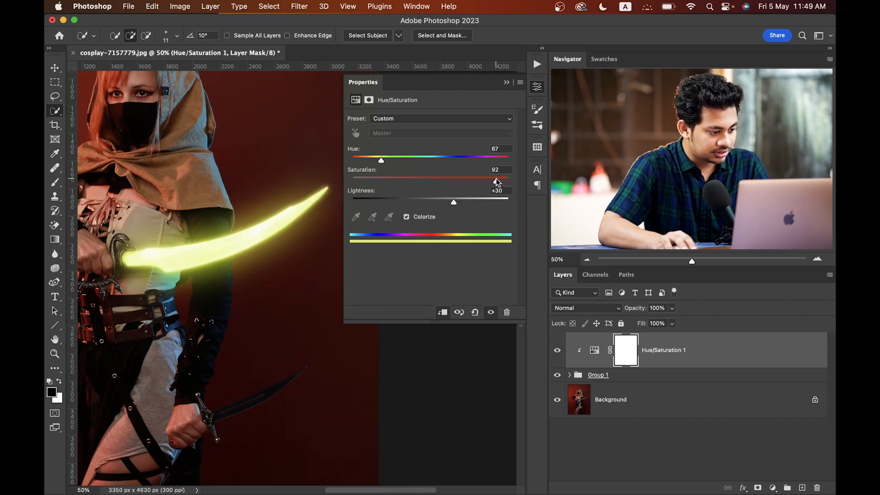
{"action": "left_click_drag", "start_coordinate": [381, 161], "coordinate": [383, 159]}
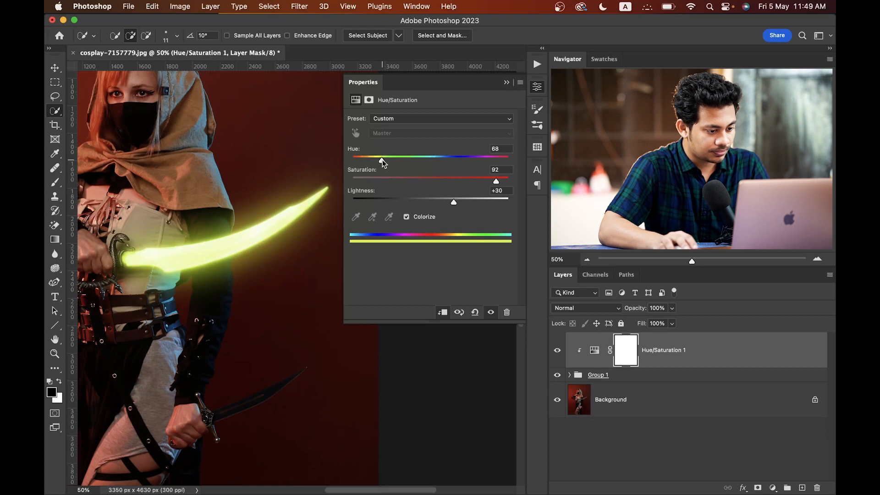
{"action": "left_click_drag", "start_coordinate": [496, 181], "coordinate": [500, 180]}
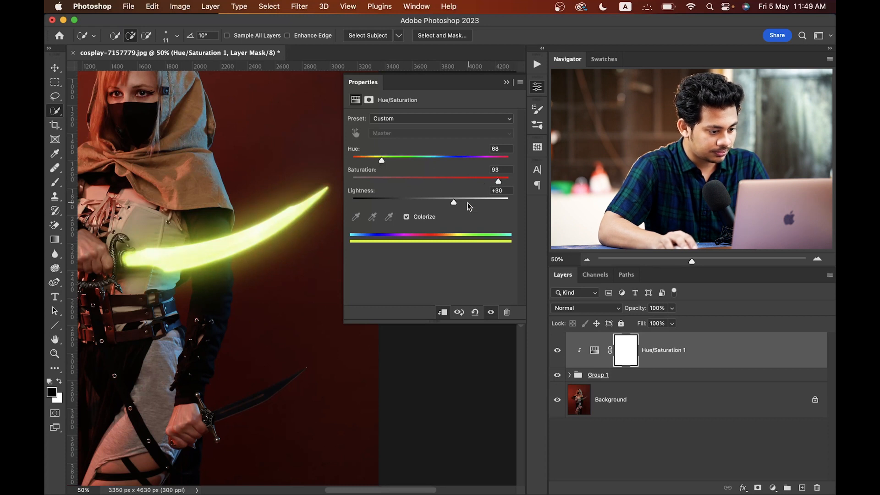
{"action": "left_click_drag", "start_coordinate": [457, 205], "coordinate": [459, 204]}
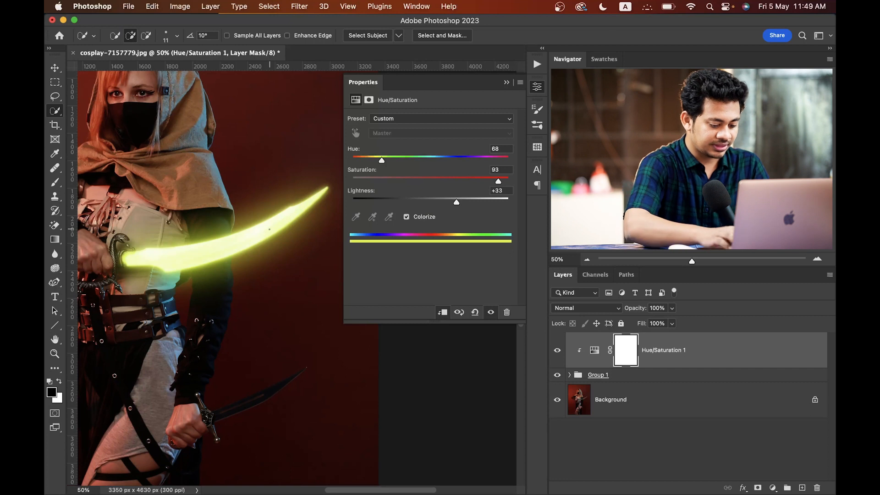
Close the adjustment settings and compare the sword with the Hue/Saturation layer hidden and shown
{"action": "scroll", "coordinate": [275, 236], "scroll_direction": "down", "scroll_amount": 3}
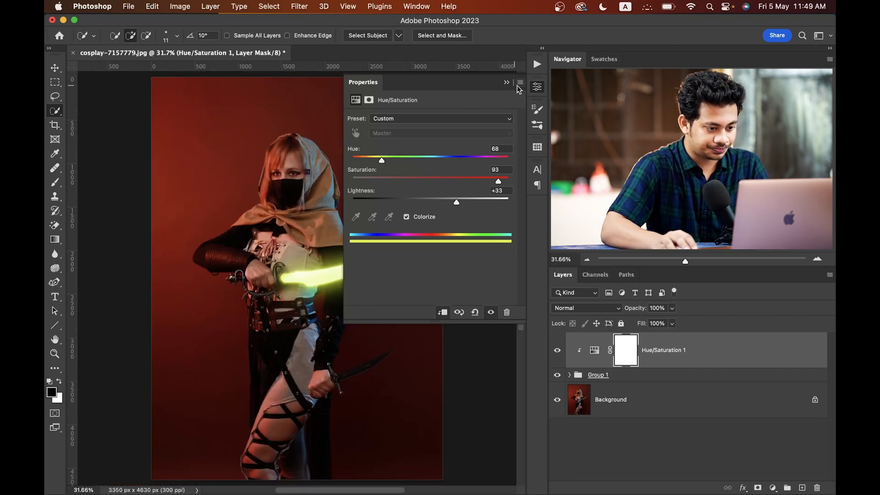
{"action": "left_click", "coordinate": [537, 86]}
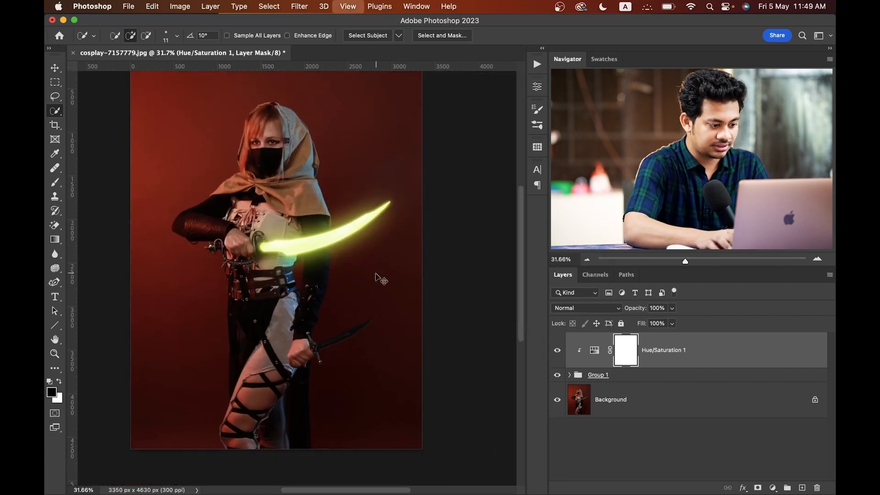
{"action": "scroll", "coordinate": [379, 277], "scroll_direction": "up", "scroll_amount": 3}
{"action": "left_click", "coordinate": [555, 357]}
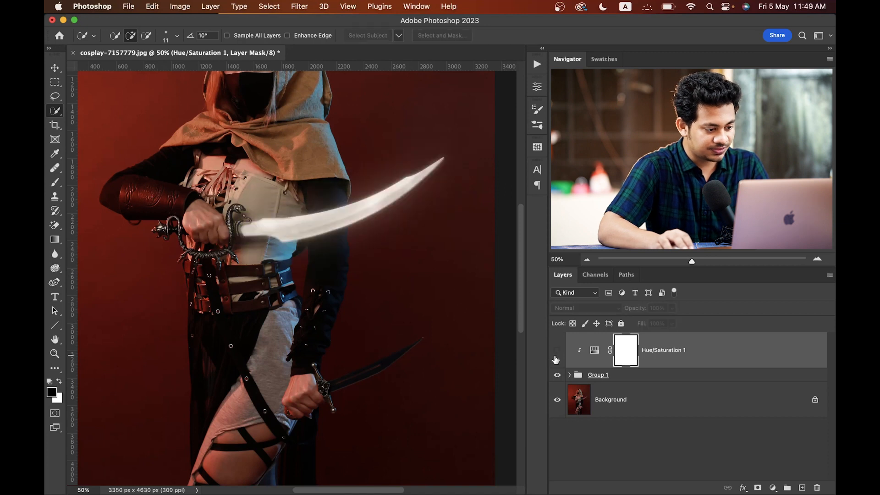
{"action": "left_click", "coordinate": [556, 353]}
Set the Hue/Saturation adjustment's lightness to +7 and compare the sword with the adjustment hidden and shown
{"action": "double_click", "coordinate": [594, 349]}
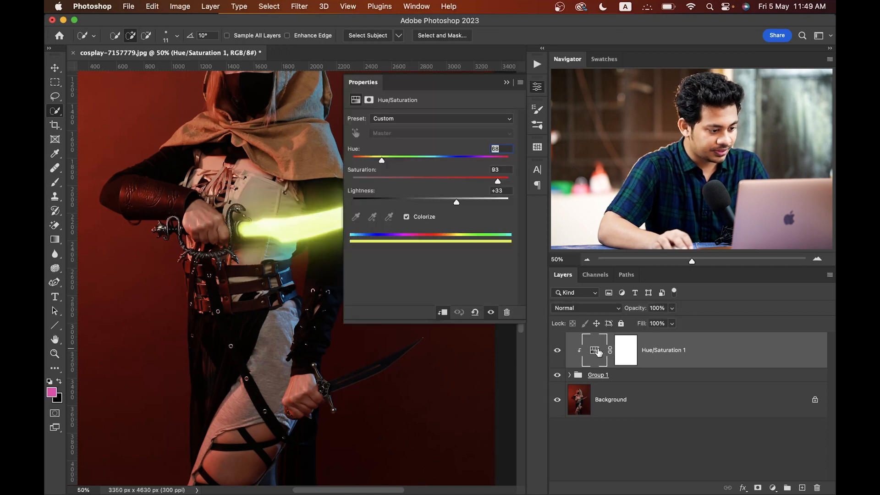
{"action": "left_click_drag", "start_coordinate": [237, 207], "coordinate": [189, 198]}
{"action": "left_click_drag", "start_coordinate": [456, 202], "coordinate": [437, 197]}
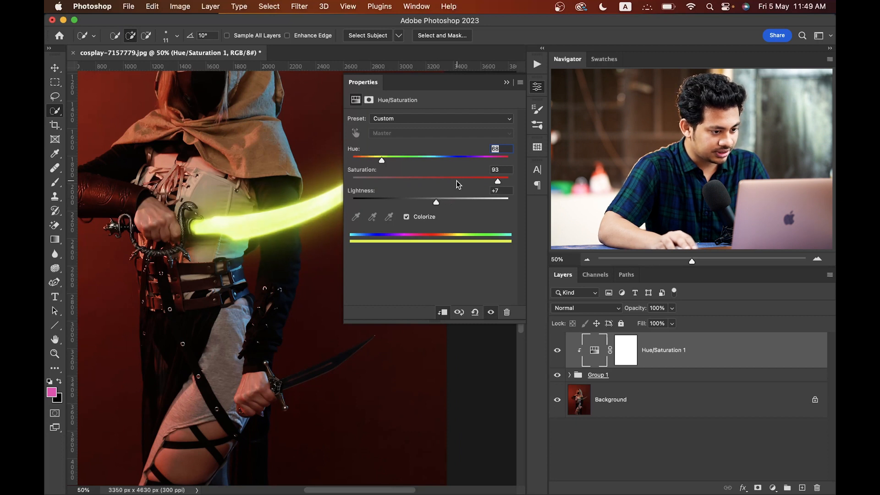
{"action": "left_click", "coordinate": [538, 88]}
{"action": "left_click", "coordinate": [556, 354]}
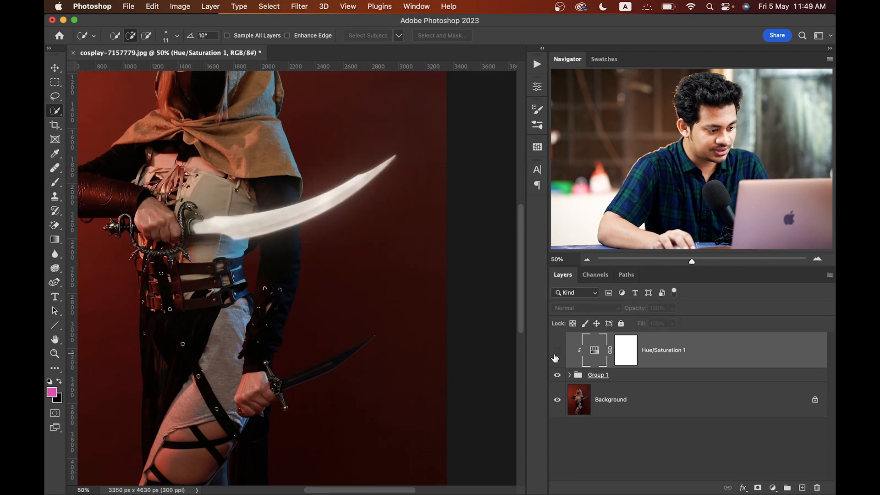
{"action": "left_click", "coordinate": [556, 354]}
{"action": "left_click", "coordinate": [556, 354]}
{"action": "left_click", "coordinate": [556, 354]}
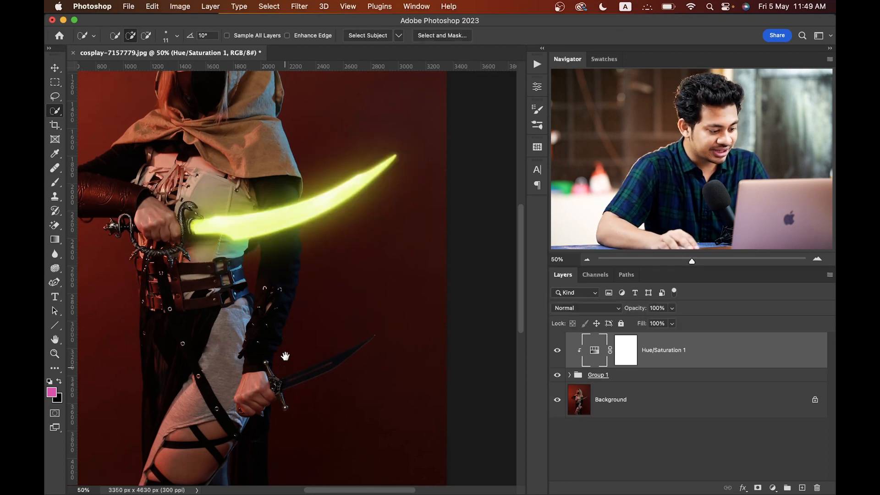